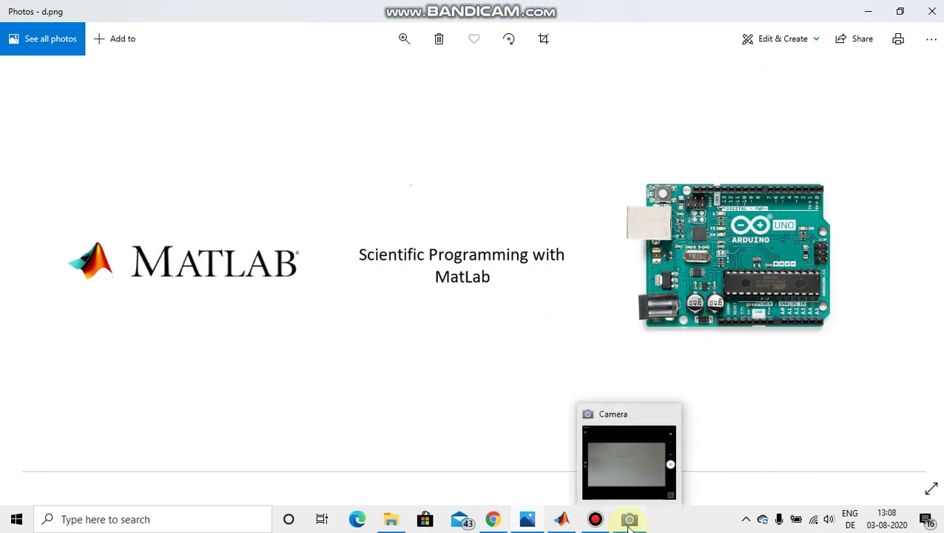
Step: Show the live webcam feed of the tracked robot with the Arduino and USB cable
click(629, 520)
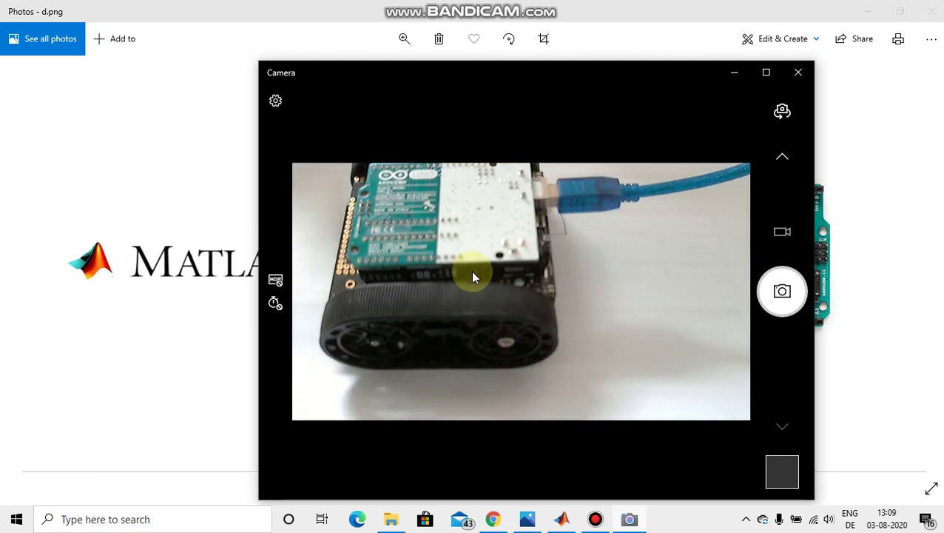
Step: Bring up Buzzer.m in the MATLAB editor and scroll from its Arduino setup to the buzzer loop
click(562, 520)
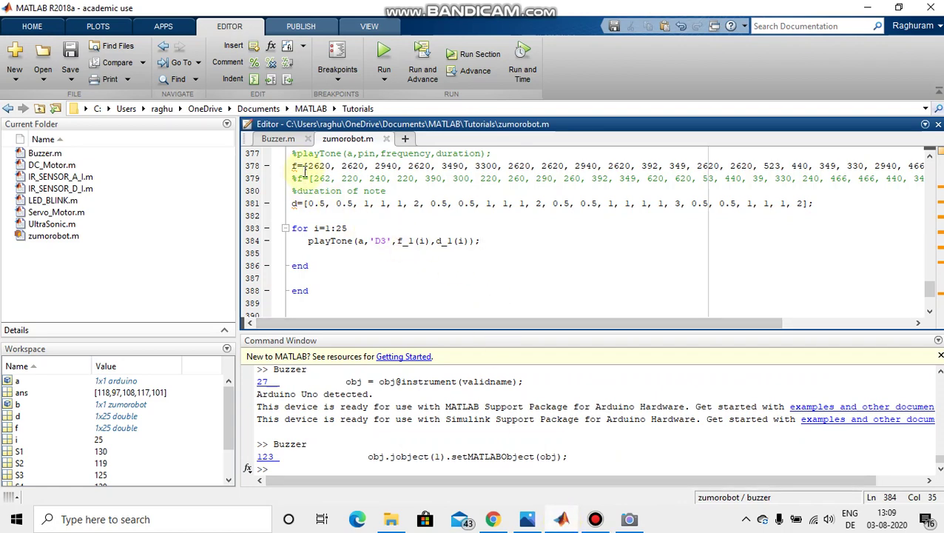
mouse_move(295, 166)
click(276, 140)
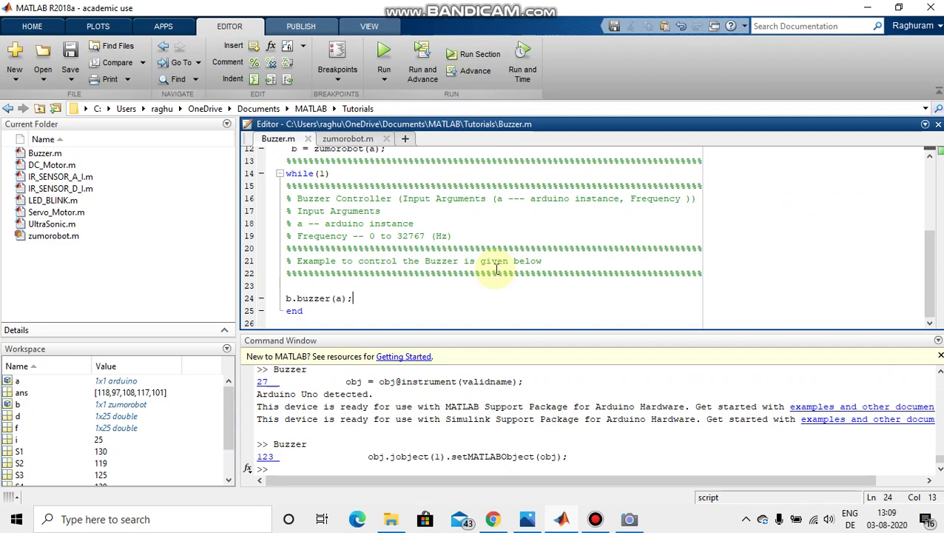
scroll(332, 259, up, 4)
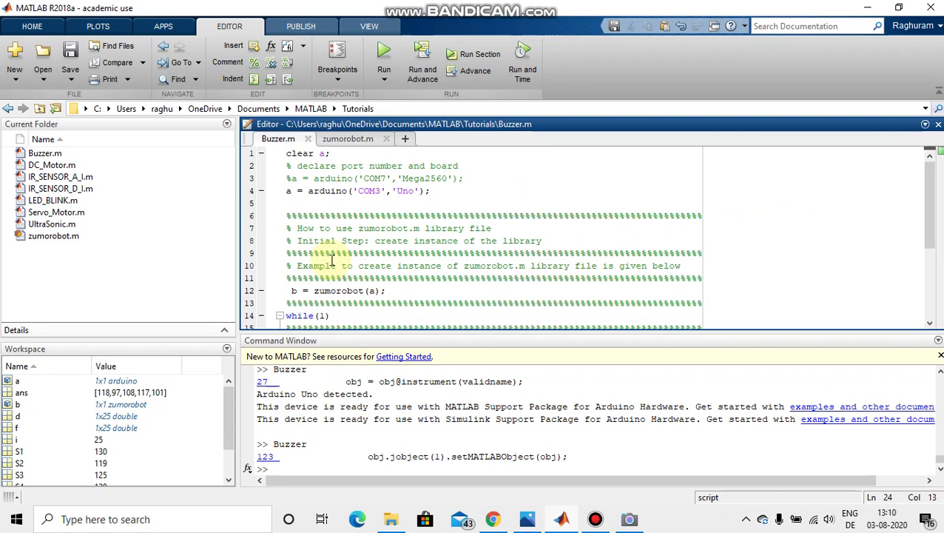
scroll(331, 259, down, 2)
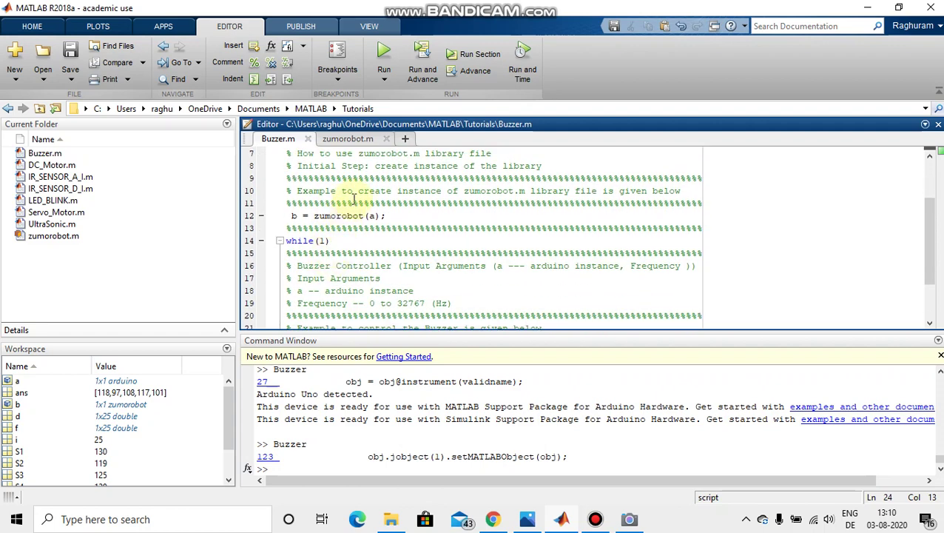
Step: Scroll zumorobot.m down to the buzzer function's frequency and duration arrays near line 375
click(347, 140)
scroll(405, 217, up, 20)
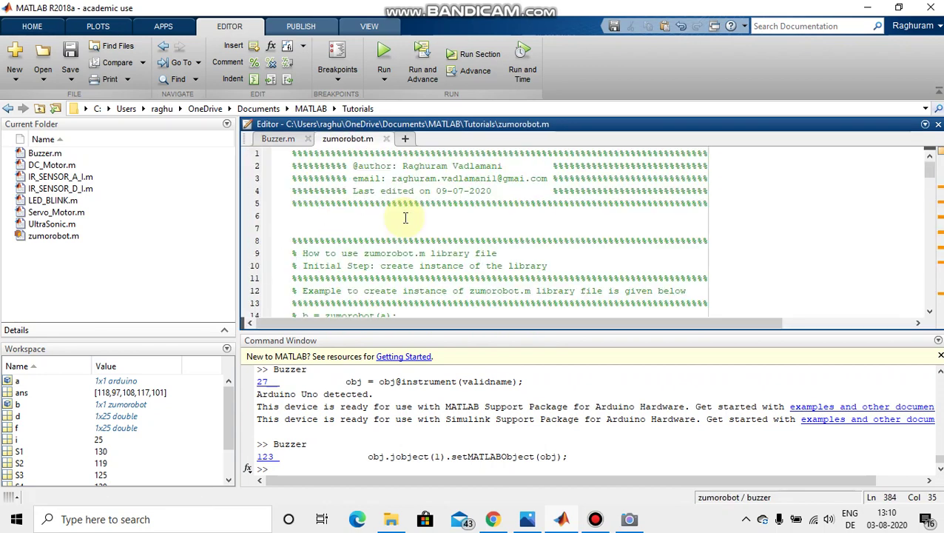
scroll(406, 217, down, 1)
scroll(406, 217, down, 2)
scroll(405, 217, down, 1)
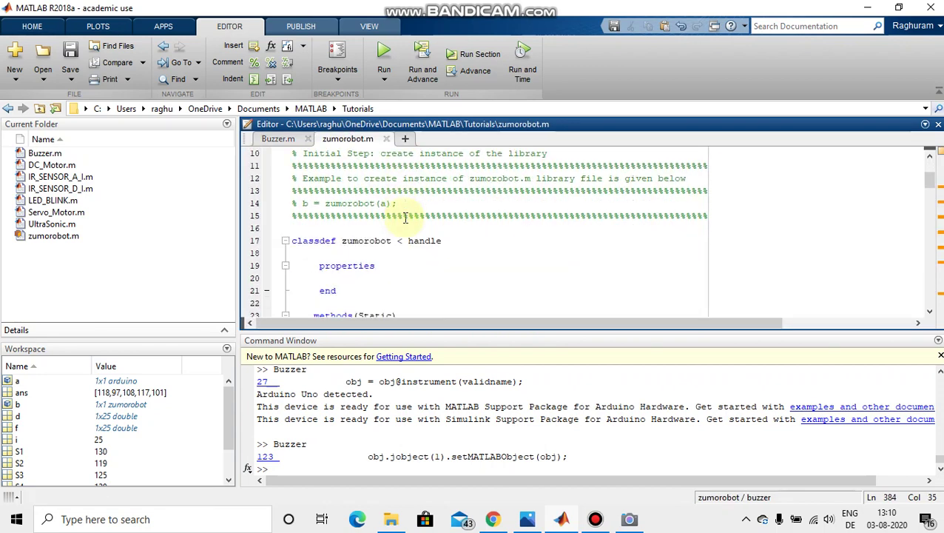
scroll(406, 216, down, 2)
scroll(405, 216, down, 2)
scroll(406, 217, down, 2)
scroll(406, 217, down, 2)
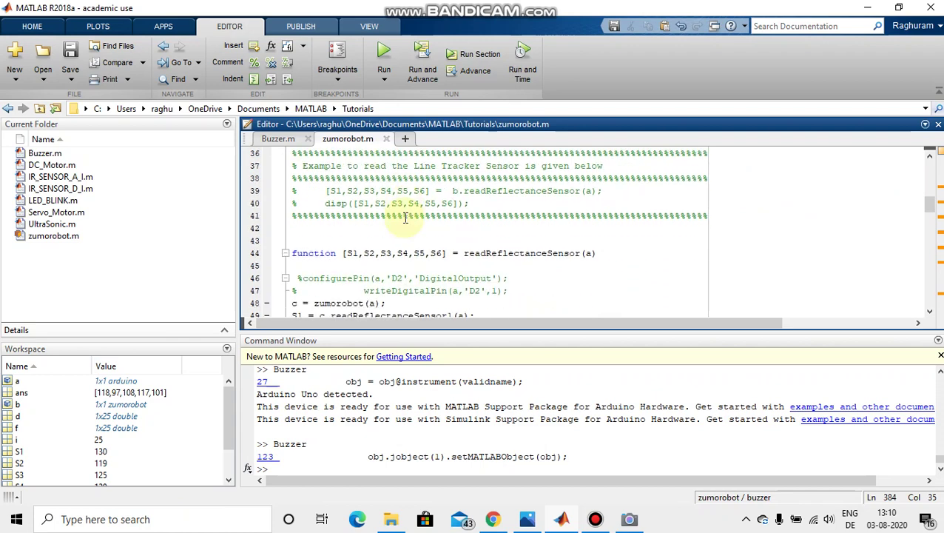
scroll(406, 216, down, 1)
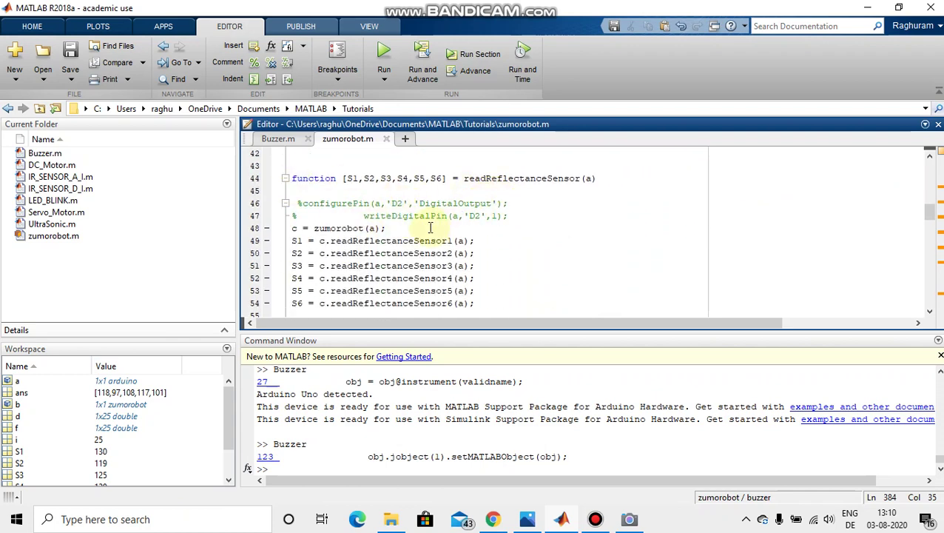
scroll(430, 228, down, 1)
scroll(430, 228, down, 2)
scroll(430, 228, down, 3)
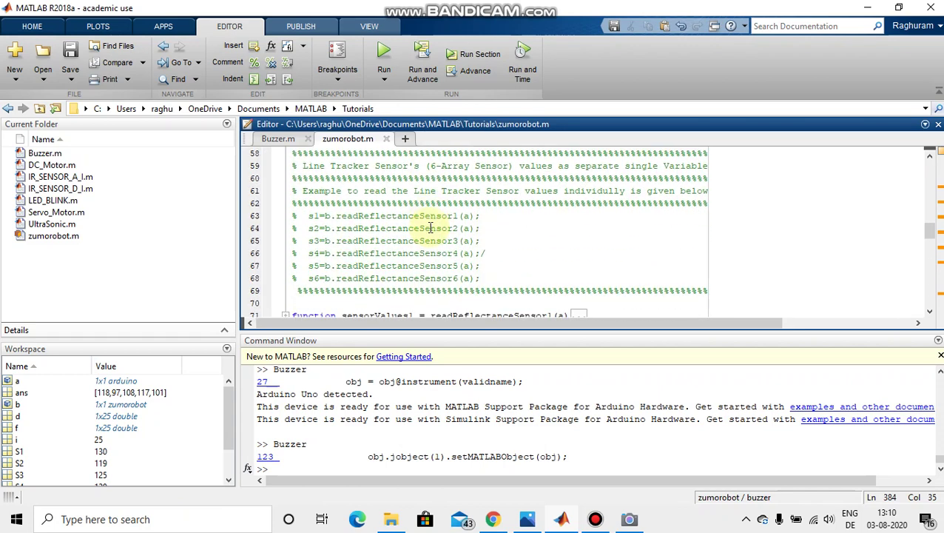
scroll(430, 228, down, 3)
scroll(430, 228, down, 3)
scroll(430, 228, down, 5)
scroll(430, 228, down, 9)
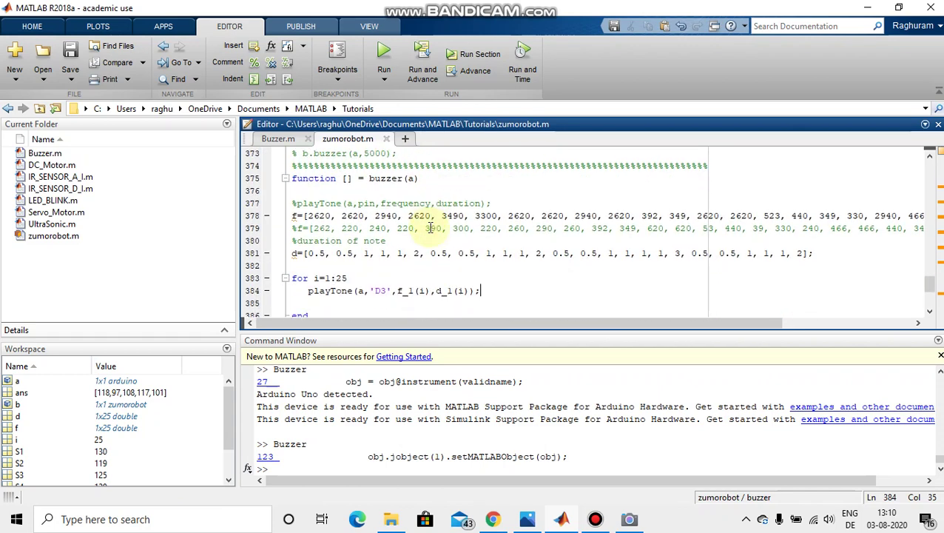
scroll(430, 228, down, 1)
scroll(430, 228, up, 14)
scroll(430, 228, down, 1)
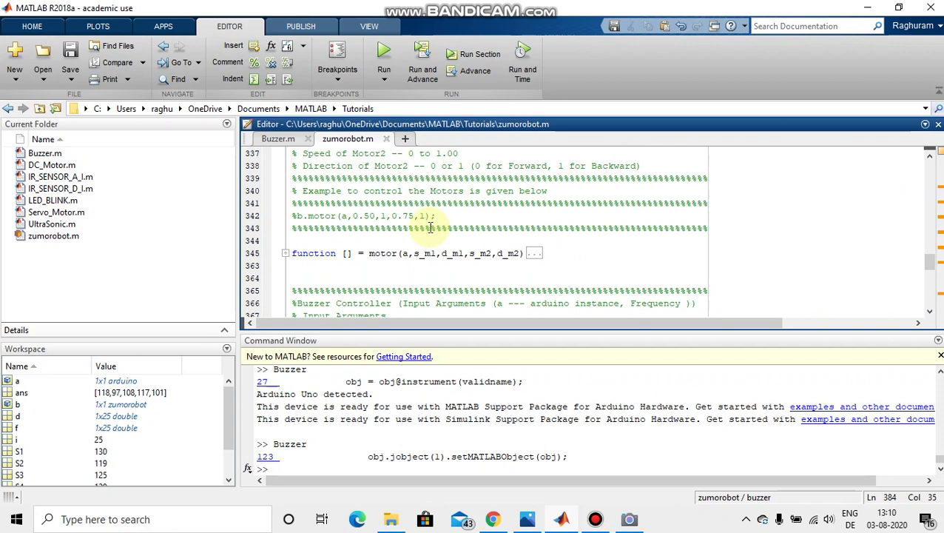
scroll(430, 228, down, 1)
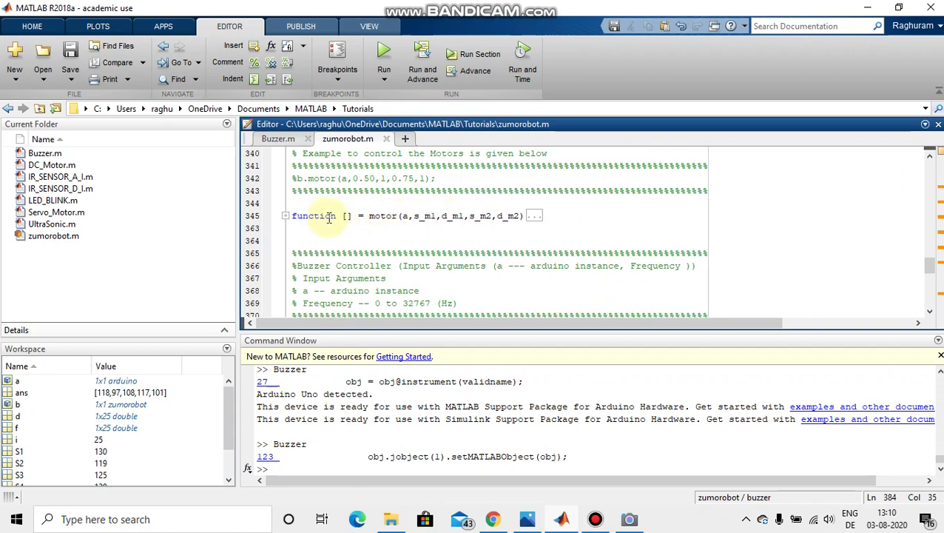
scroll(344, 220, down, 1)
scroll(345, 220, down, 3)
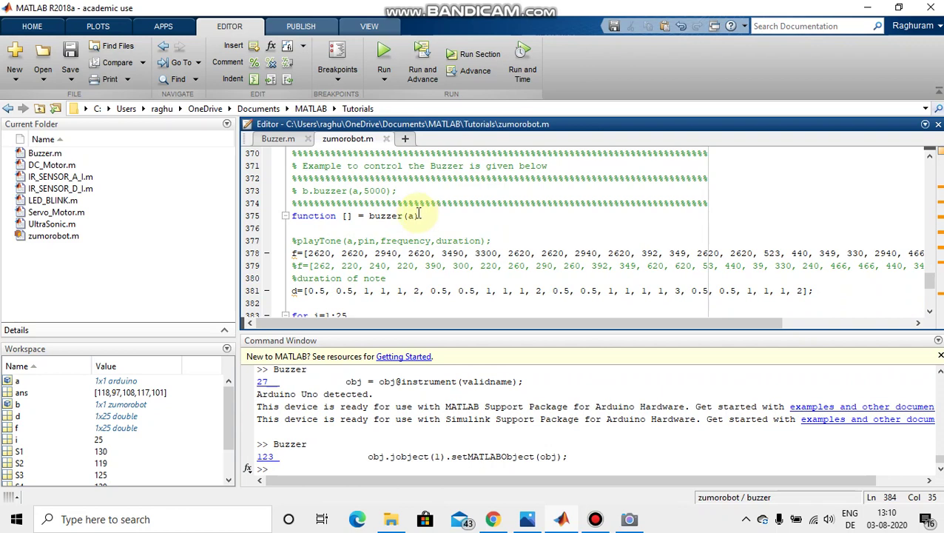
scroll(420, 214, down, 2)
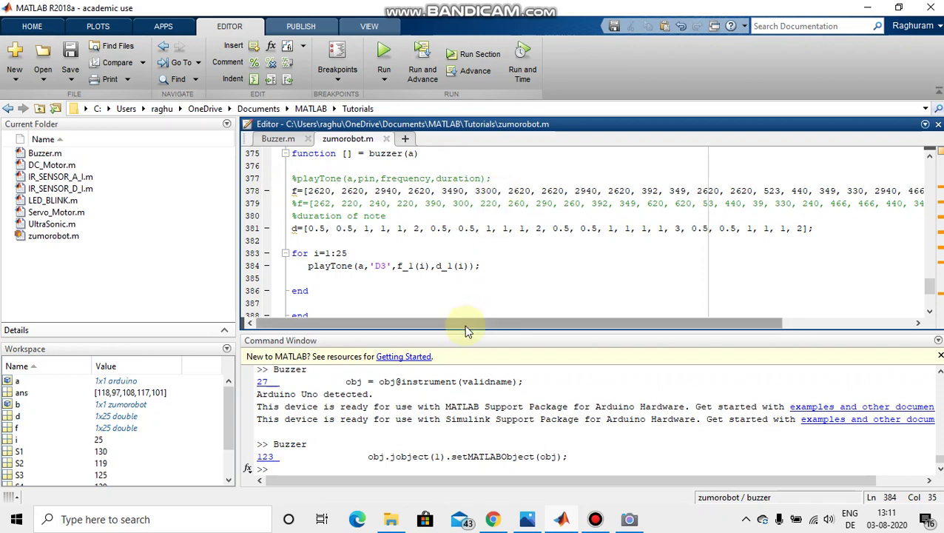
mouse_move(466, 325)
mouse_down()
mouse_move(596, 327)
mouse_move(469, 327)
mouse_up()
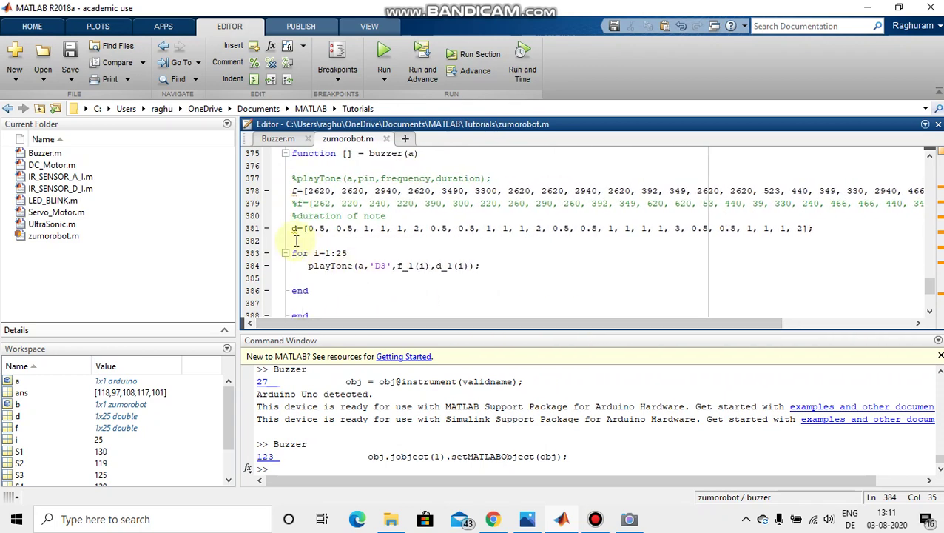
drag(291, 229, 817, 228)
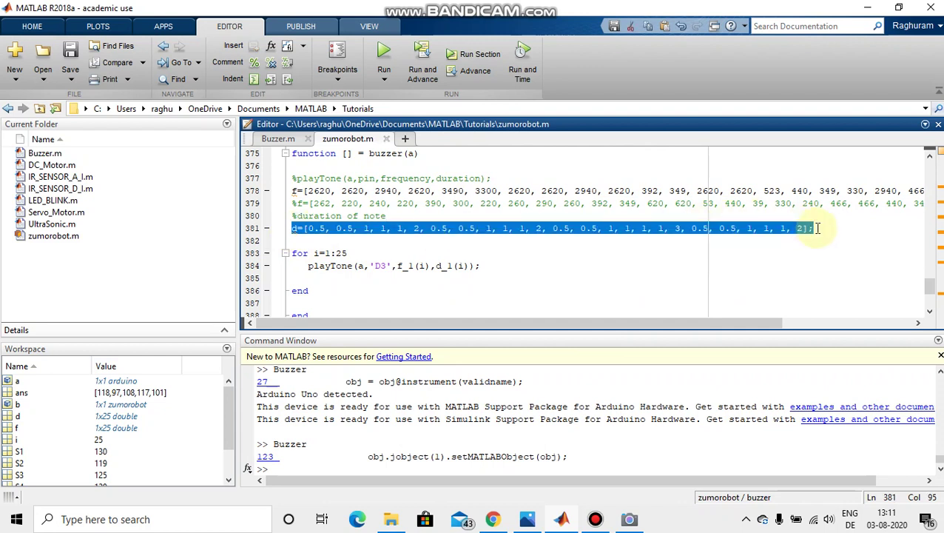
click(817, 228)
scroll(378, 277, down, 2)
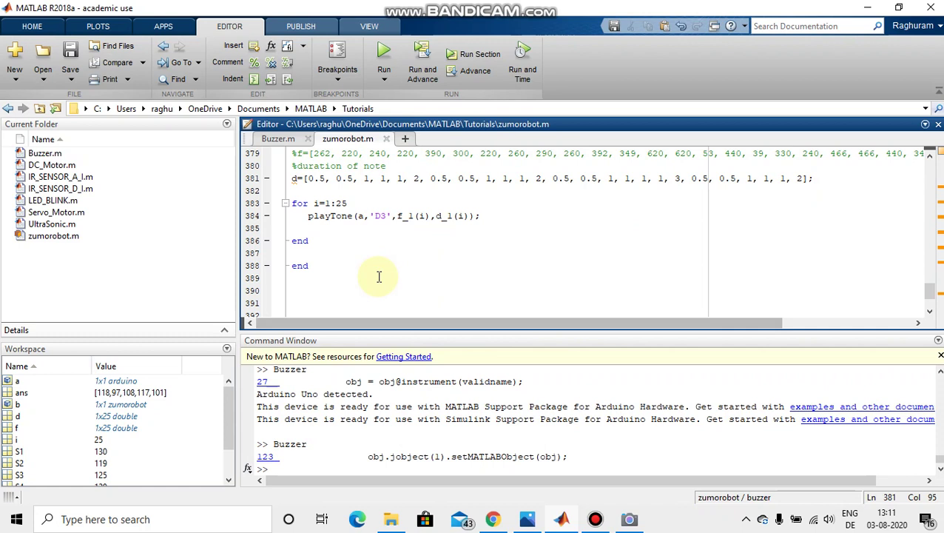
drag(303, 215, 492, 219)
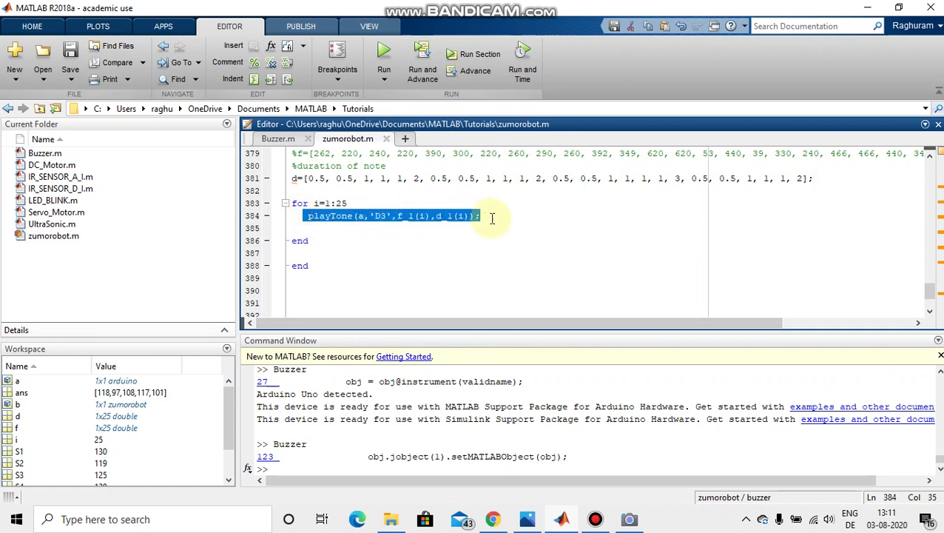
scroll(492, 218, up, 1)
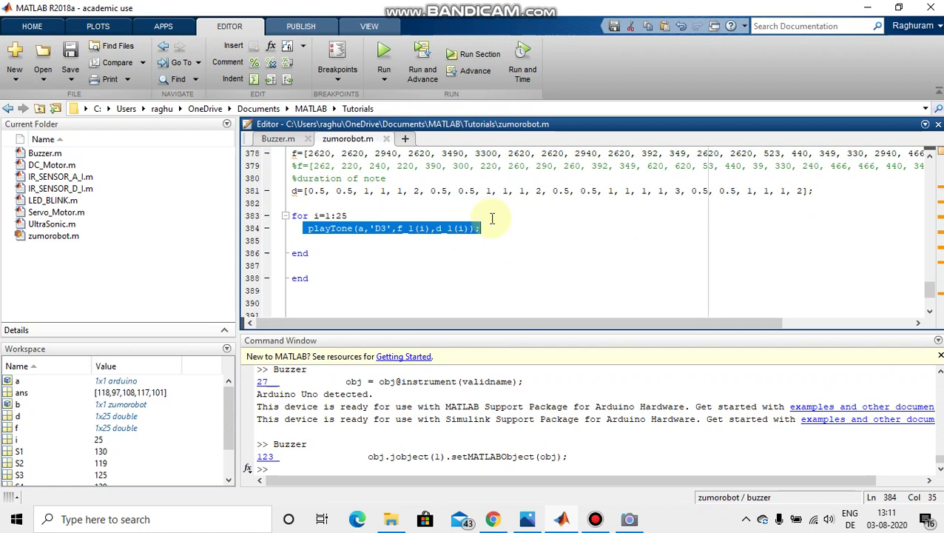
click(278, 140)
scroll(379, 213, up, 2)
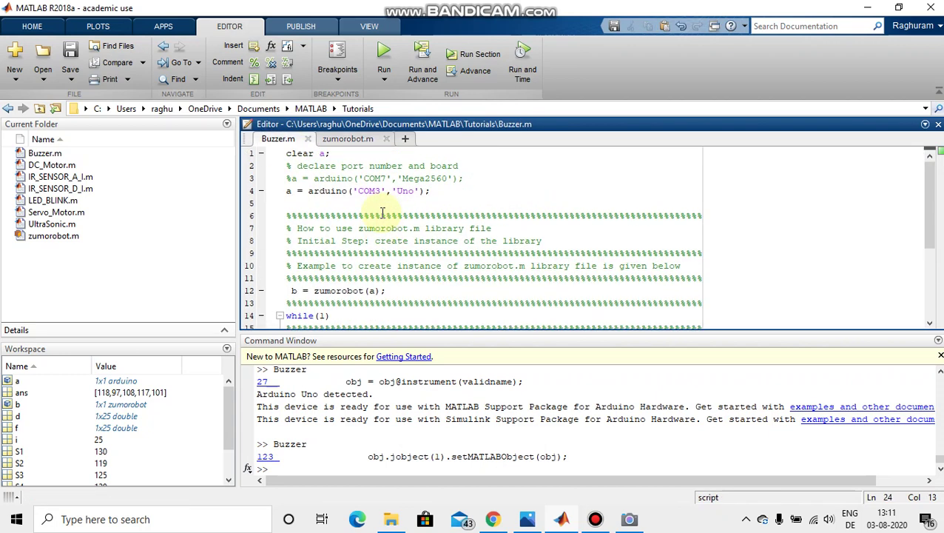
drag(437, 190, 281, 153)
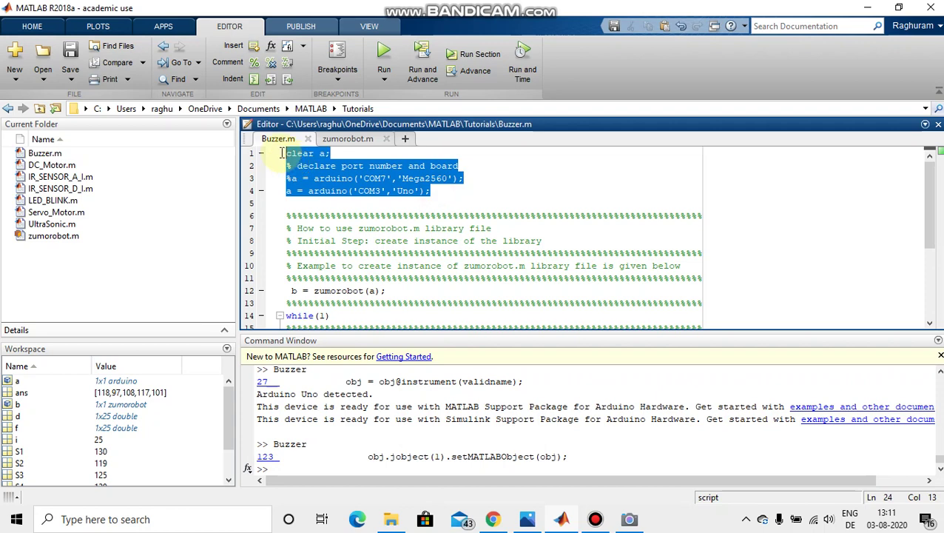
click(433, 205)
scroll(392, 191, down, 3)
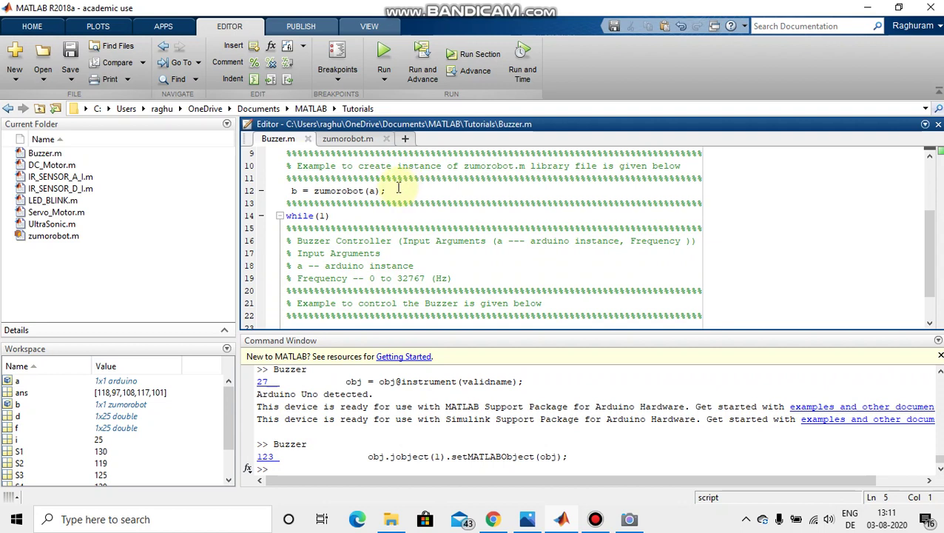
drag(395, 190, 309, 190)
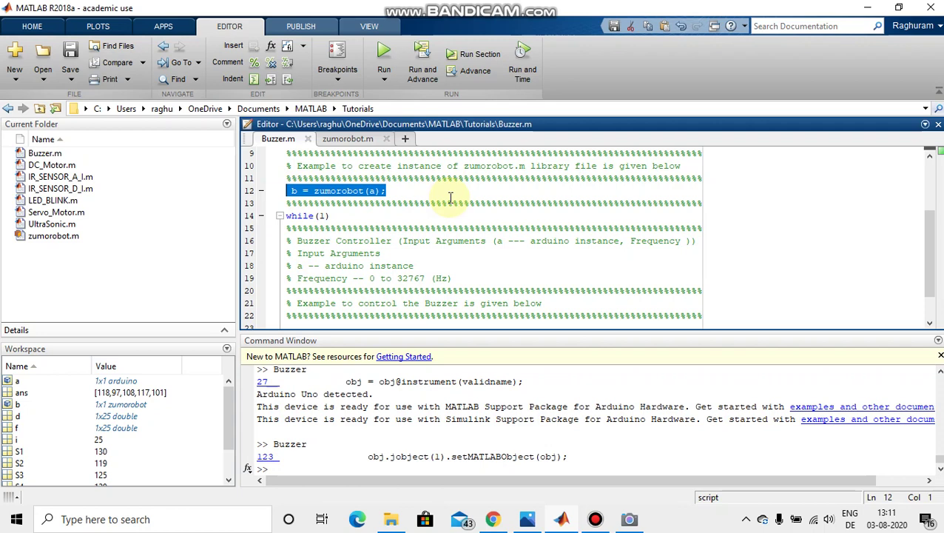
click(345, 142)
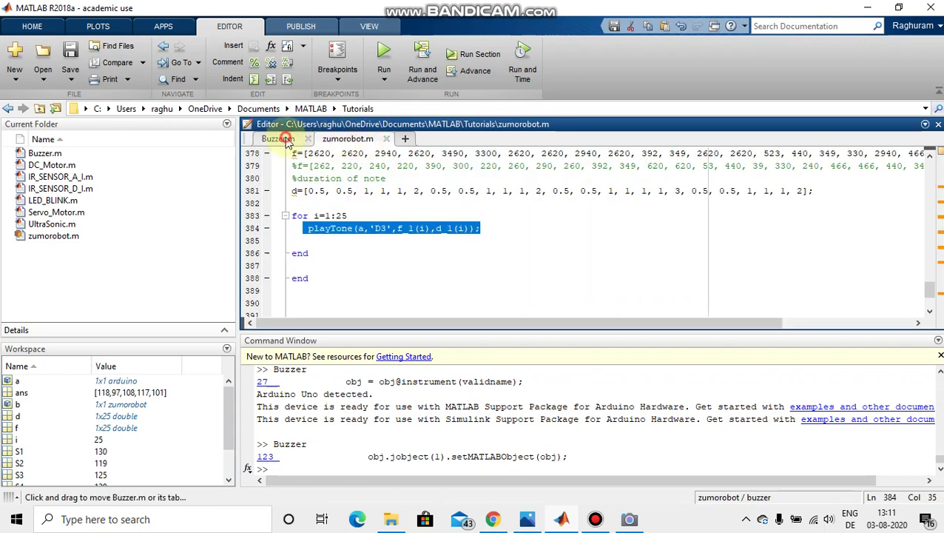
click(278, 139)
click(403, 191)
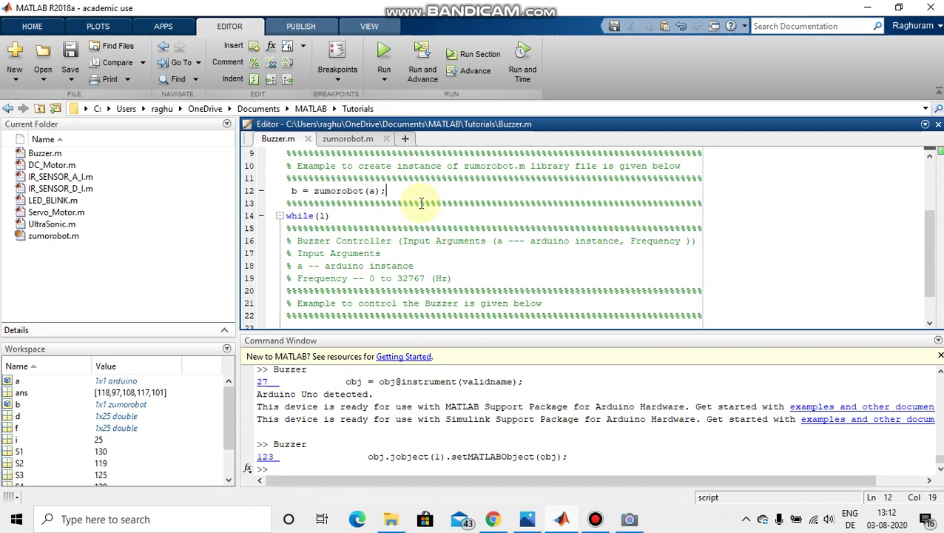
scroll(421, 203, down, 3)
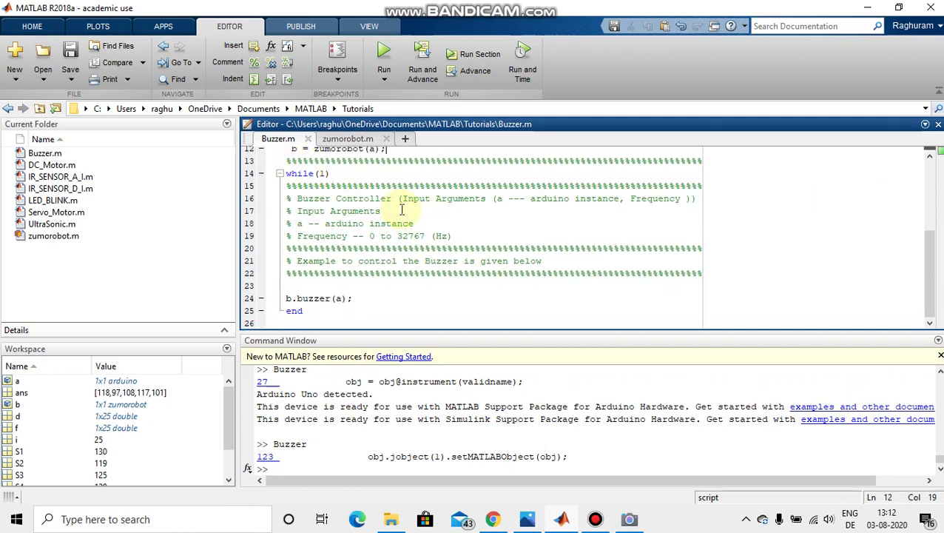
triple_click(352, 301)
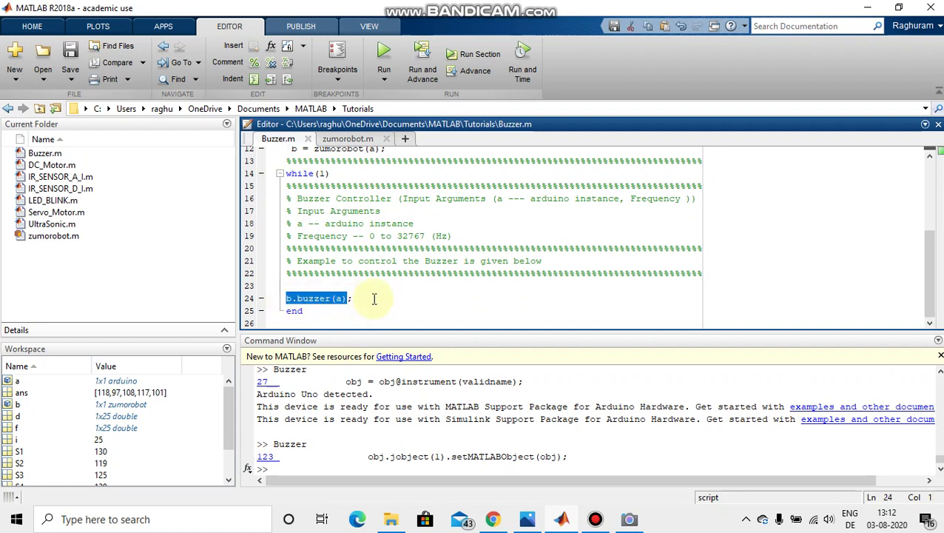
click(377, 298)
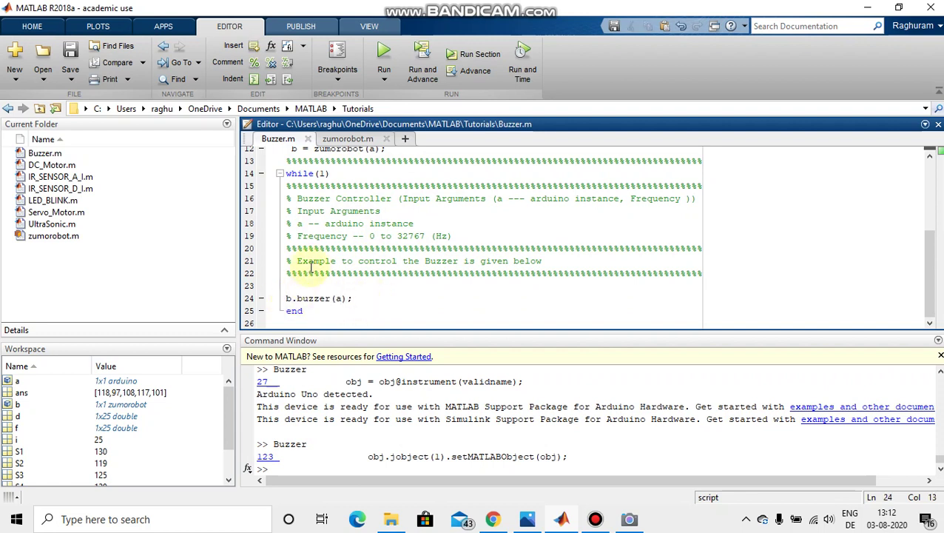
scroll(297, 206, up, 1)
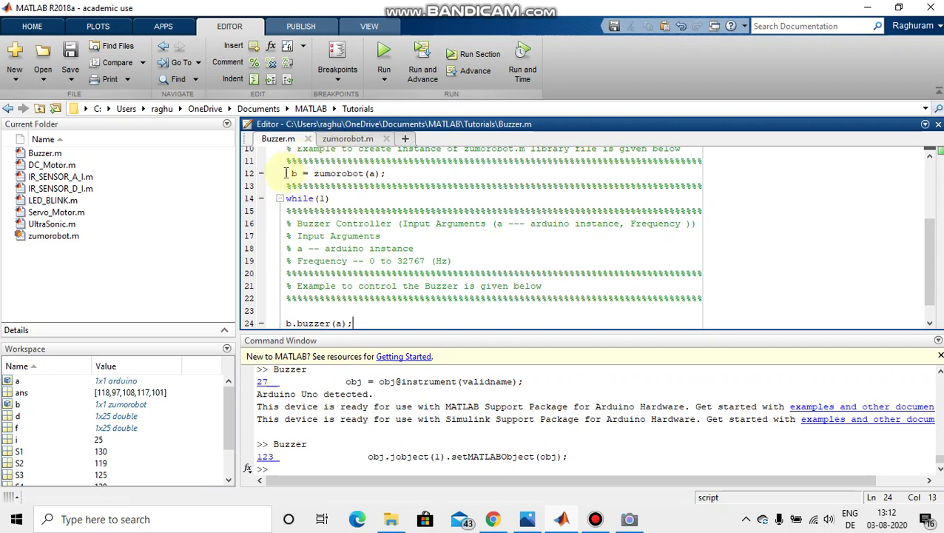
drag(290, 174, 302, 173)
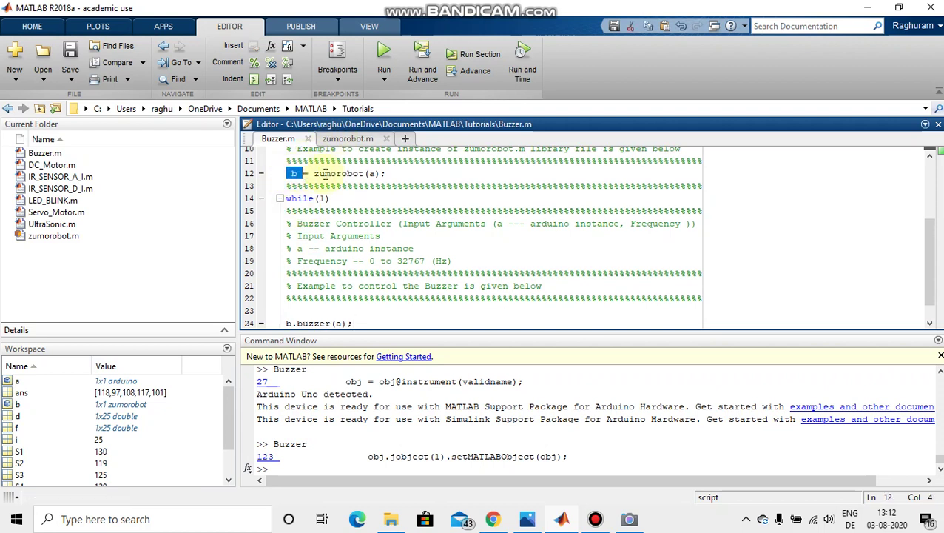
drag(340, 186, 378, 173)
click(375, 173)
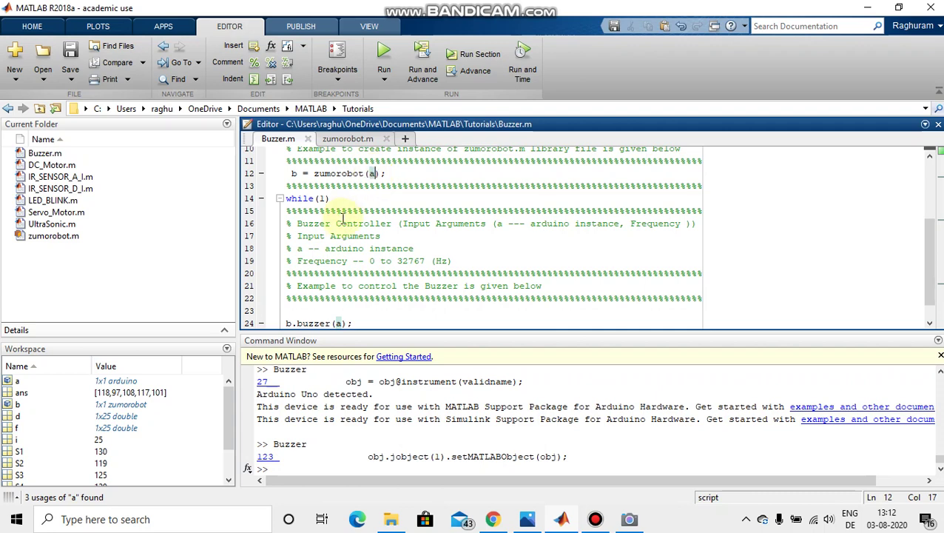
scroll(343, 217, down, 1)
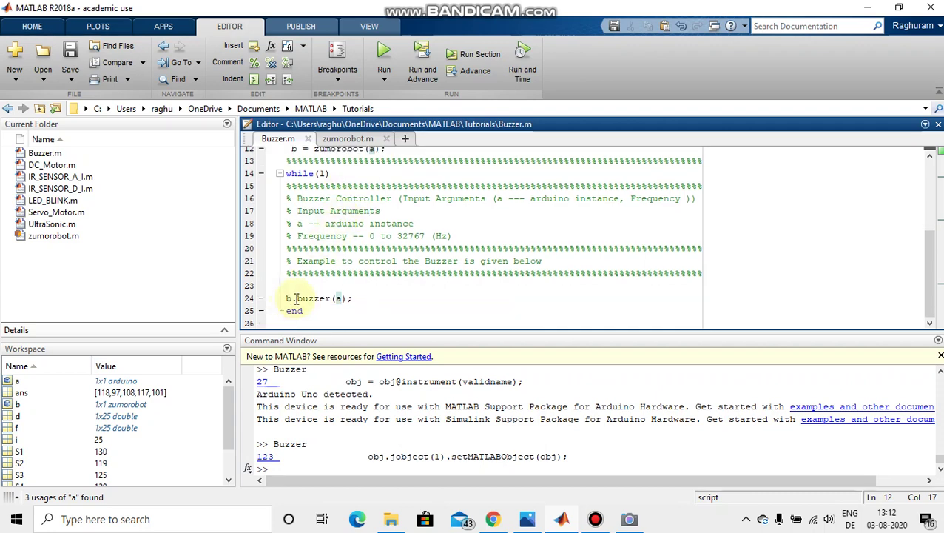
click(366, 301)
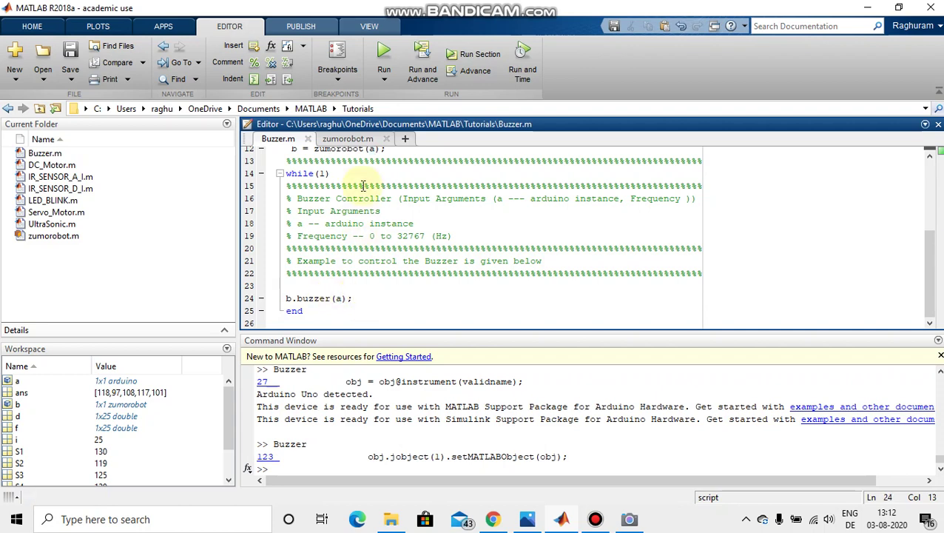
scroll(311, 177, up, 2)
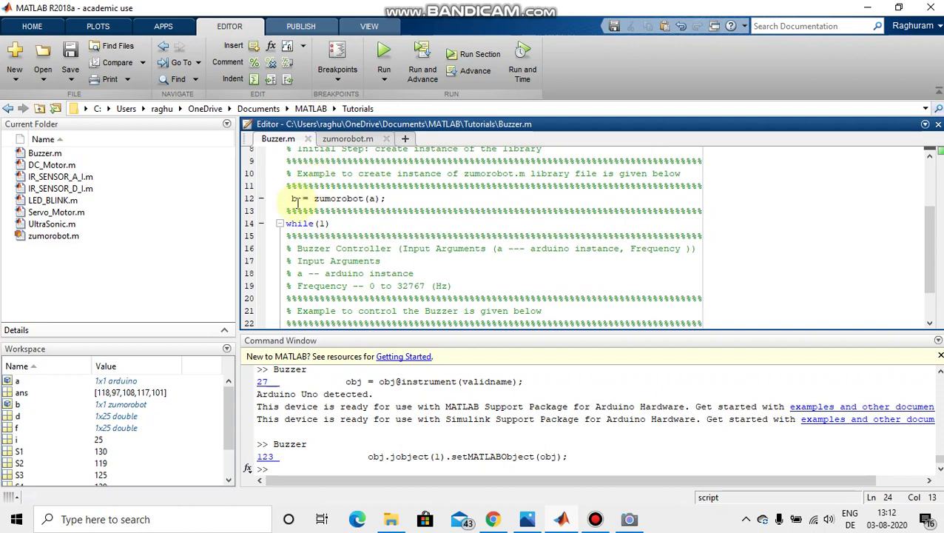
Step: Change b to p on line 12 and in the buzzer call, giving p = zumorobot(a) and p.buzzer(a)
key(BackSpace)
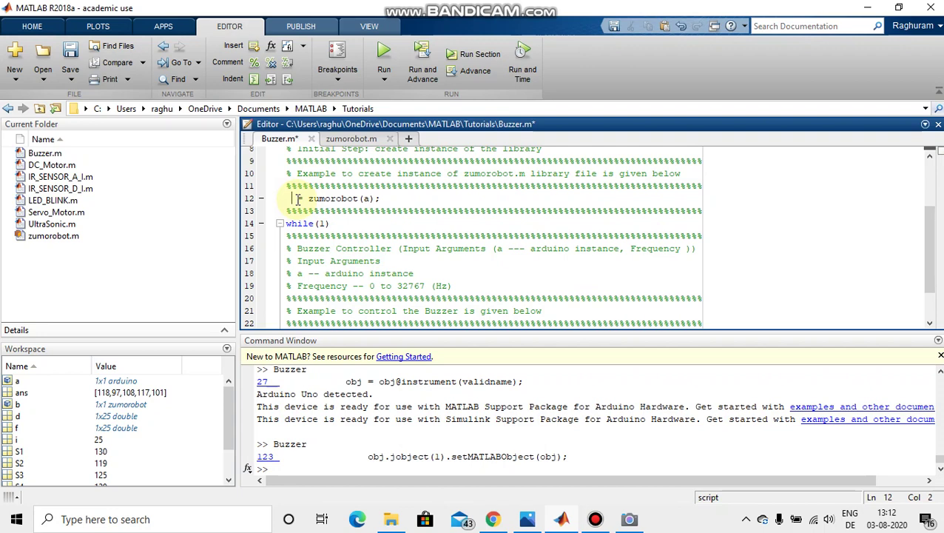
text(p)
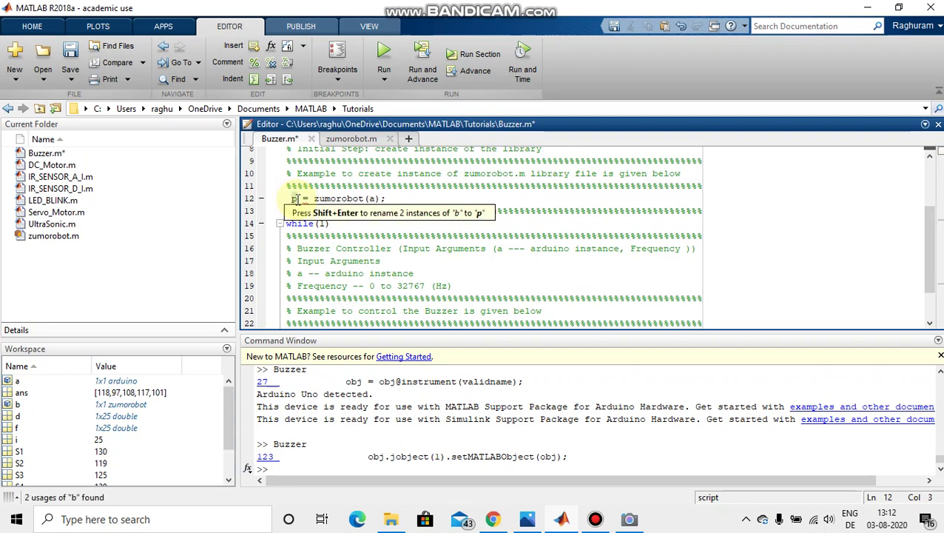
scroll(297, 255, down, 2)
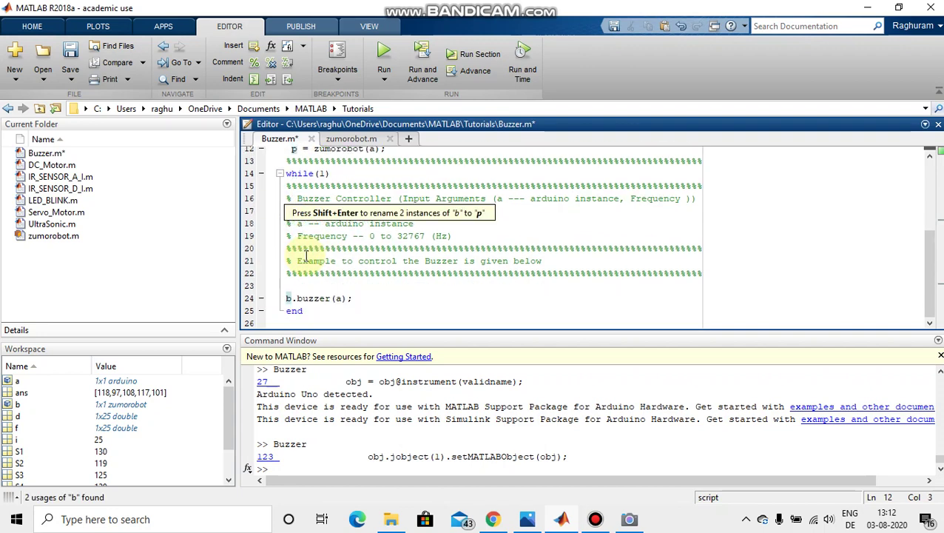
click(292, 297)
key(BackSpace)
text(p)
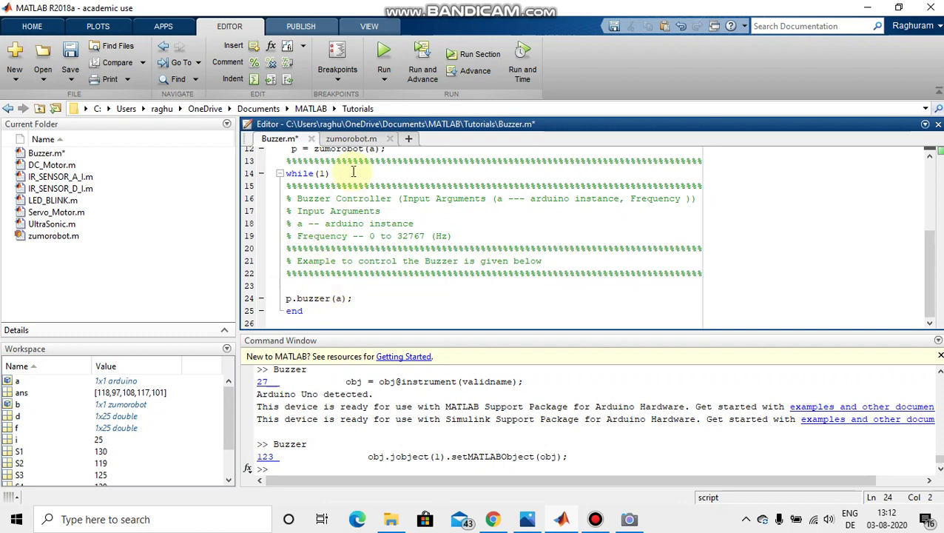
Step: Run Buzzer, watch the robot on the camera, then pause execution in MATLAB
click(384, 55)
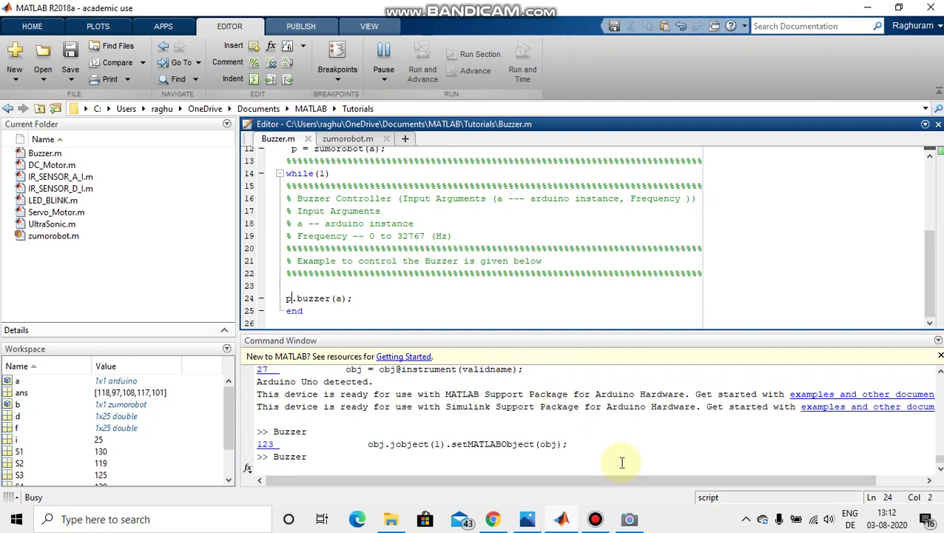
click(630, 519)
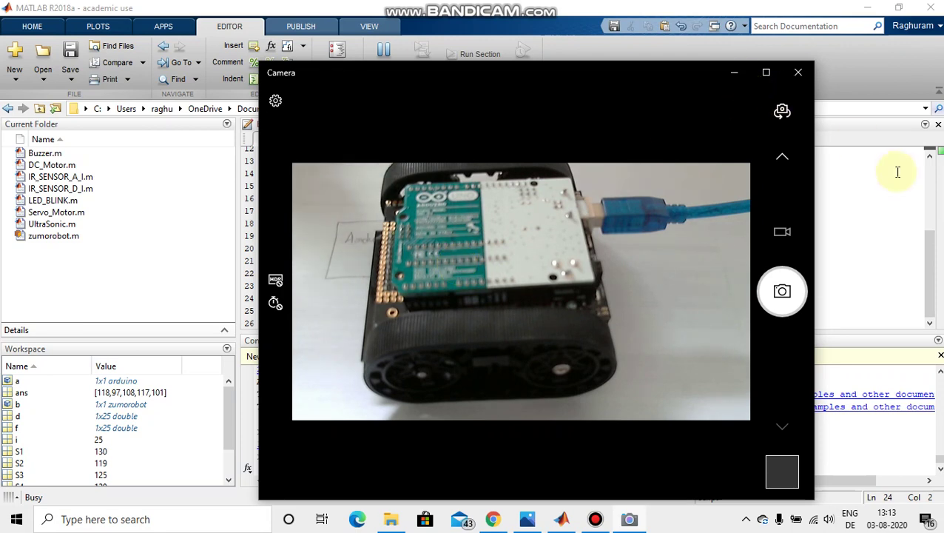
click(735, 74)
click(381, 71)
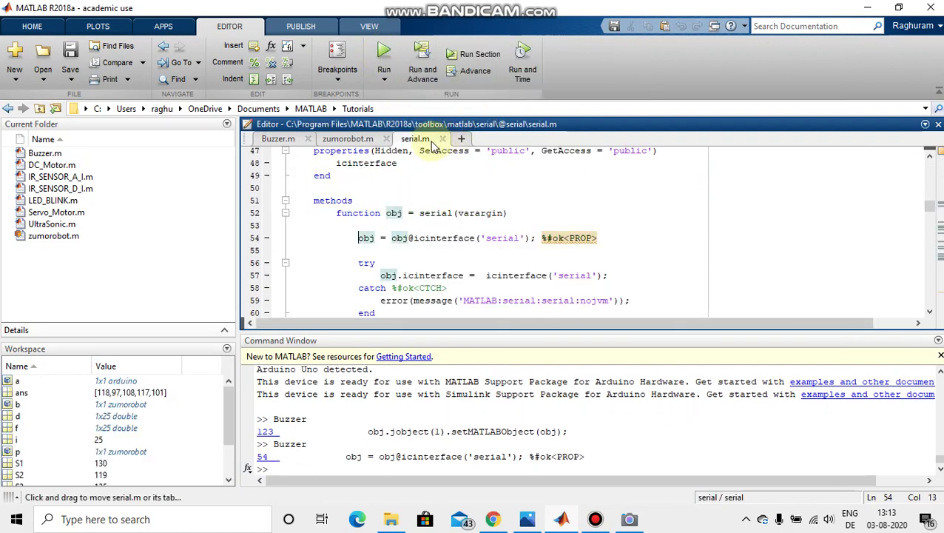
Step: Close serial.m, uncomment the 262 frequency array and comment out the 2620 array in zumorobot.m
click(442, 138)
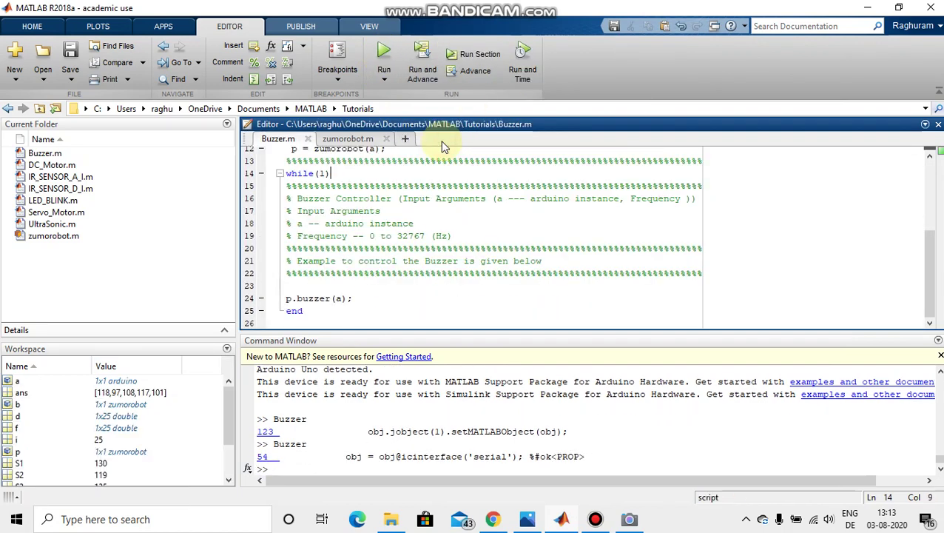
click(358, 139)
scroll(367, 211, up, 1)
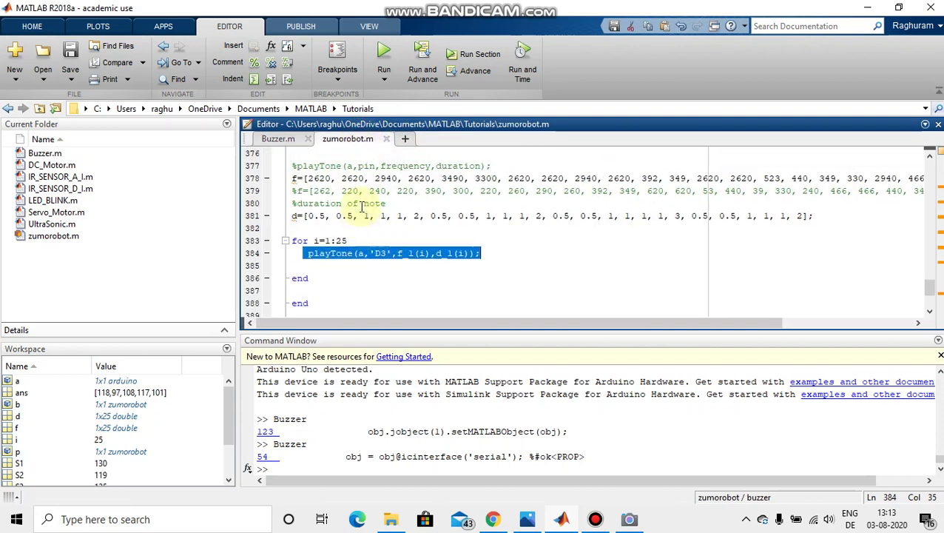
click(297, 191)
key(BackSpace)
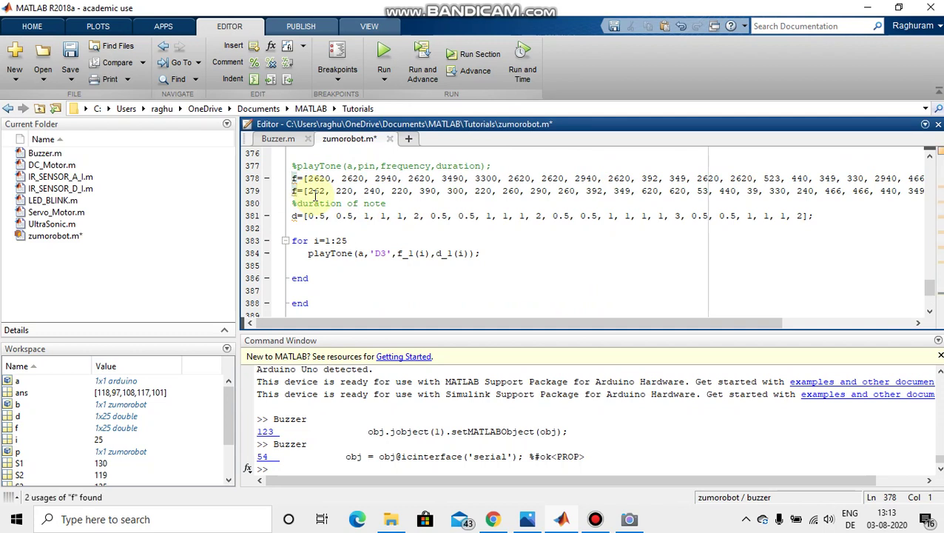
click(254, 62)
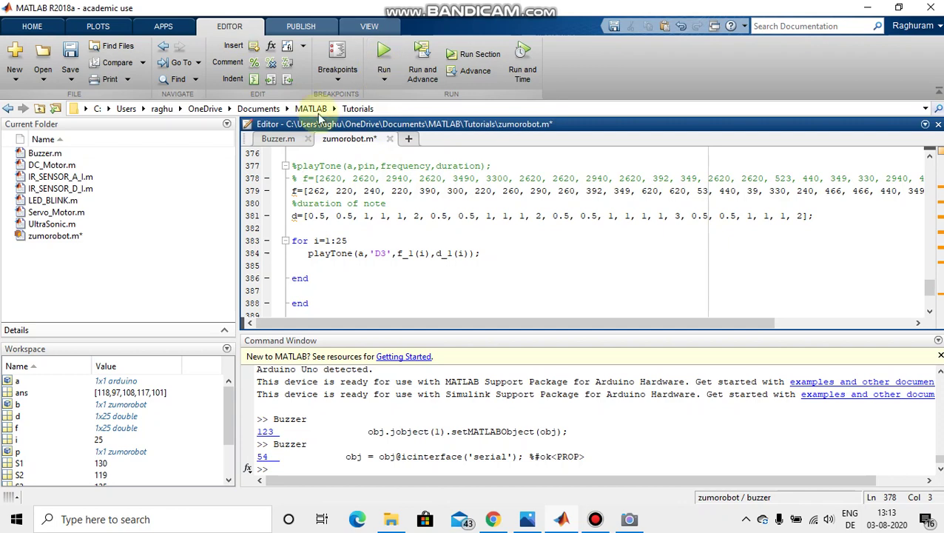
click(279, 139)
Step: Run Buzzer with the alternate frequencies, pause it, quit debugging and close length.m
click(384, 55)
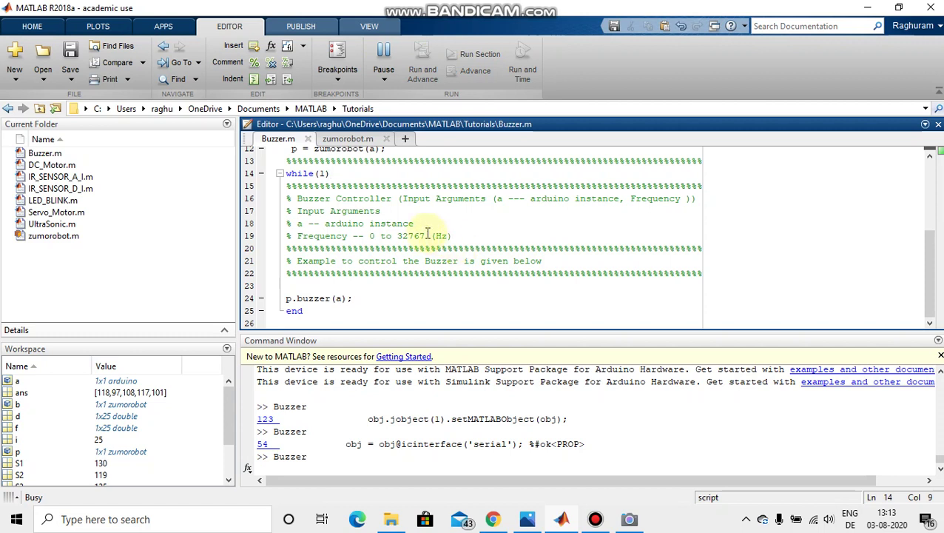
click(384, 56)
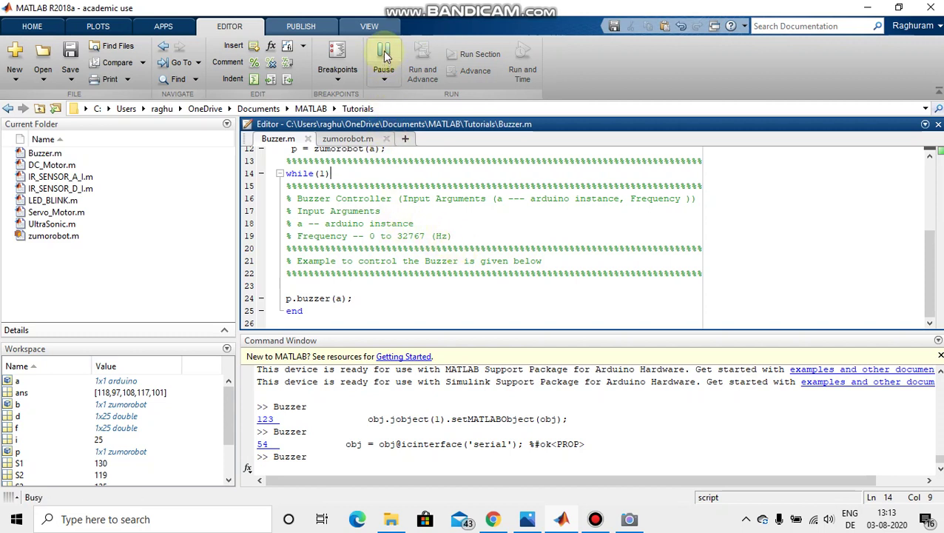
click(632, 80)
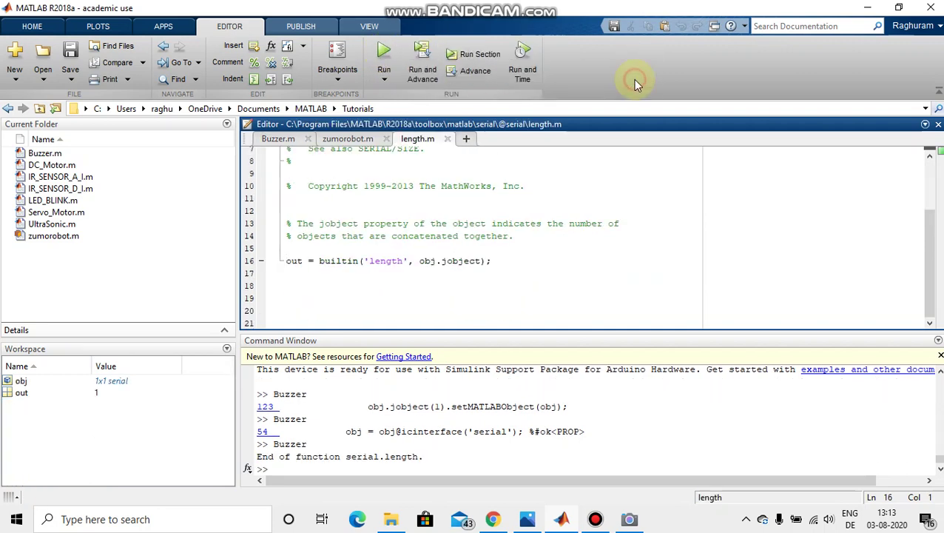
click(447, 139)
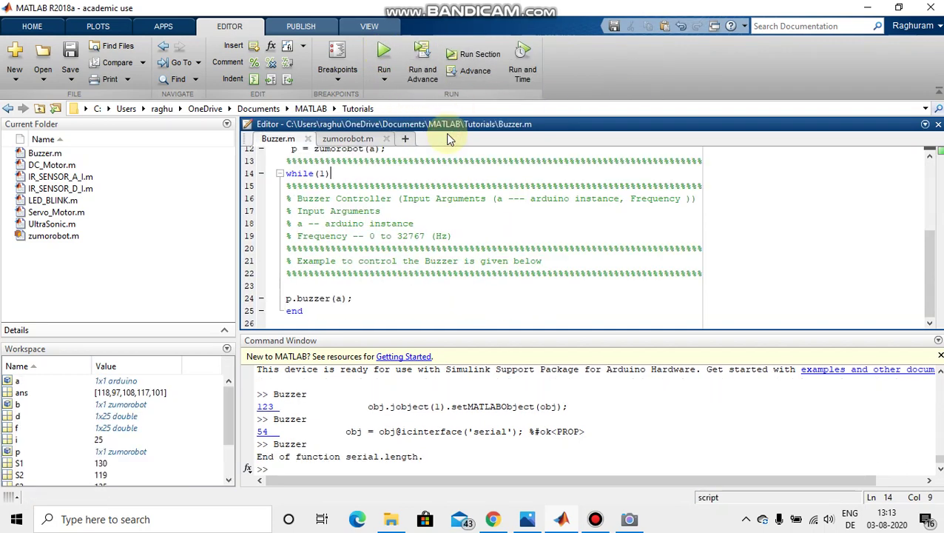
scroll(422, 222, up, 1)
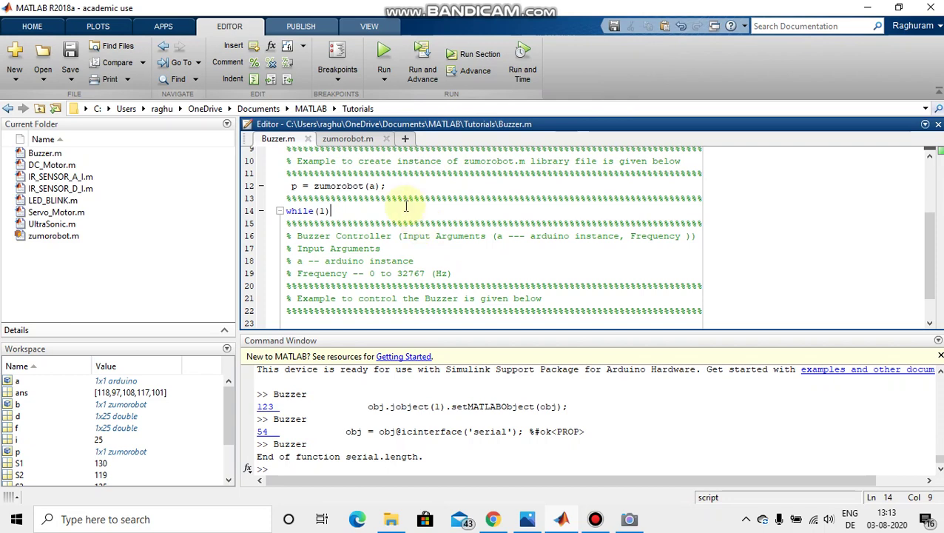
click(348, 139)
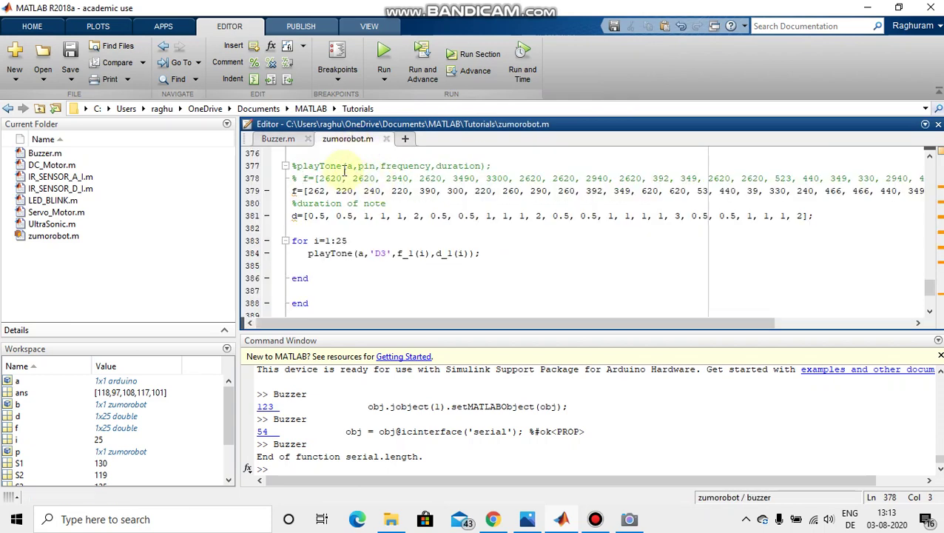
click(281, 141)
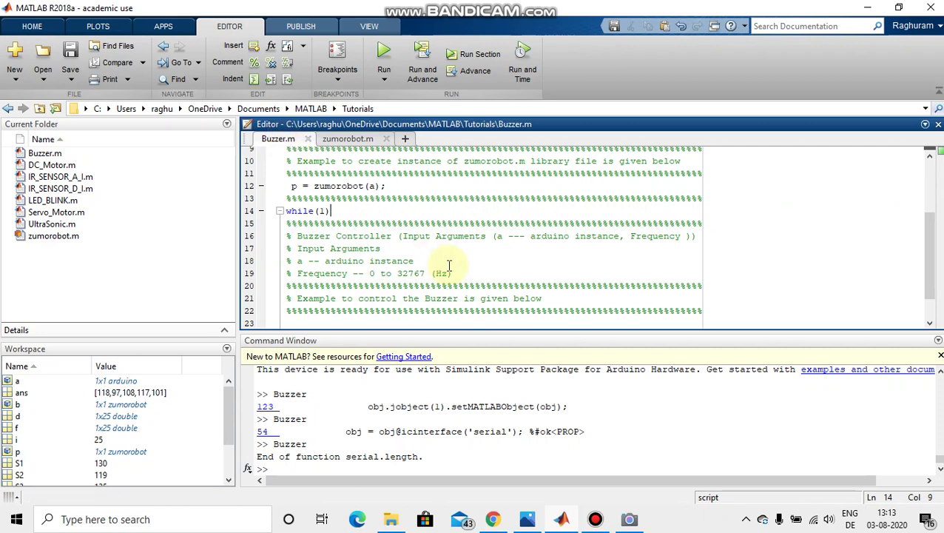
scroll(448, 265, down, 1)
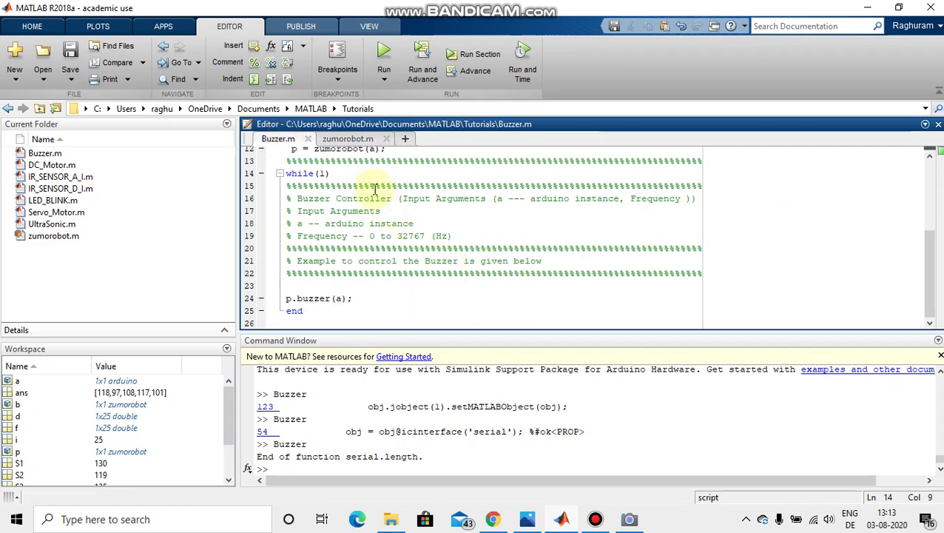
click(349, 140)
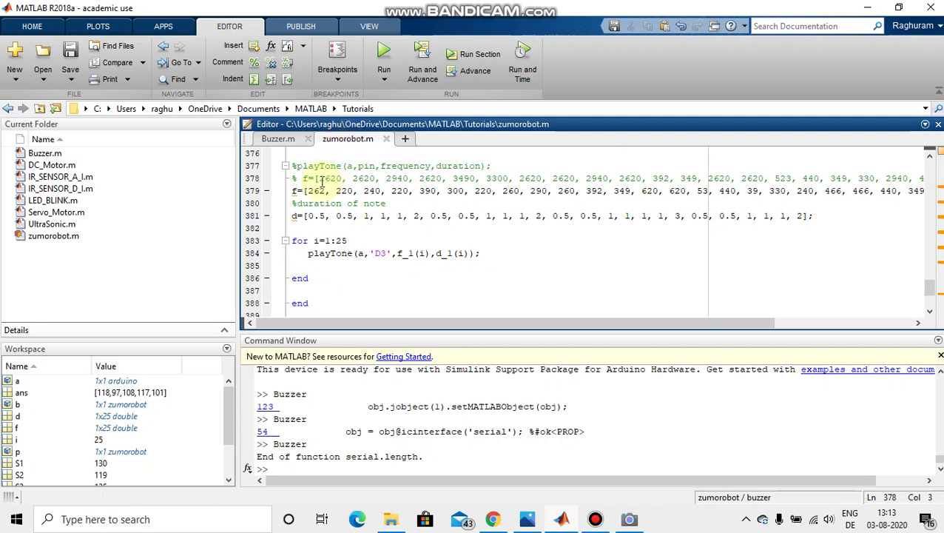
drag(307, 190, 809, 190)
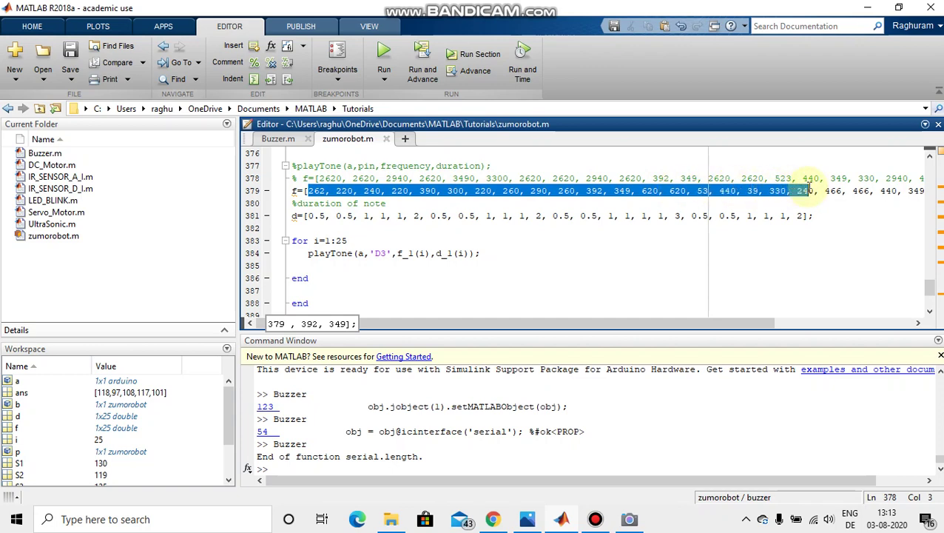
click(488, 194)
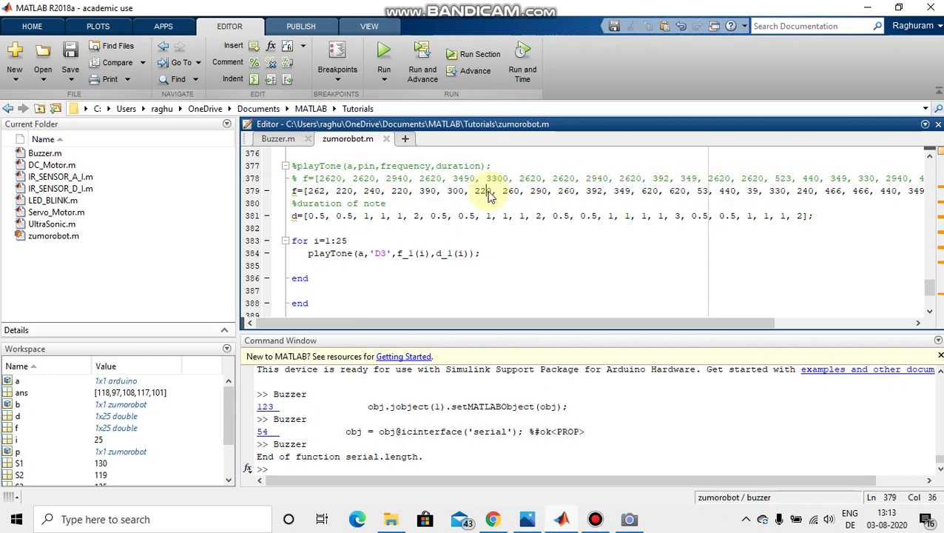
click(280, 141)
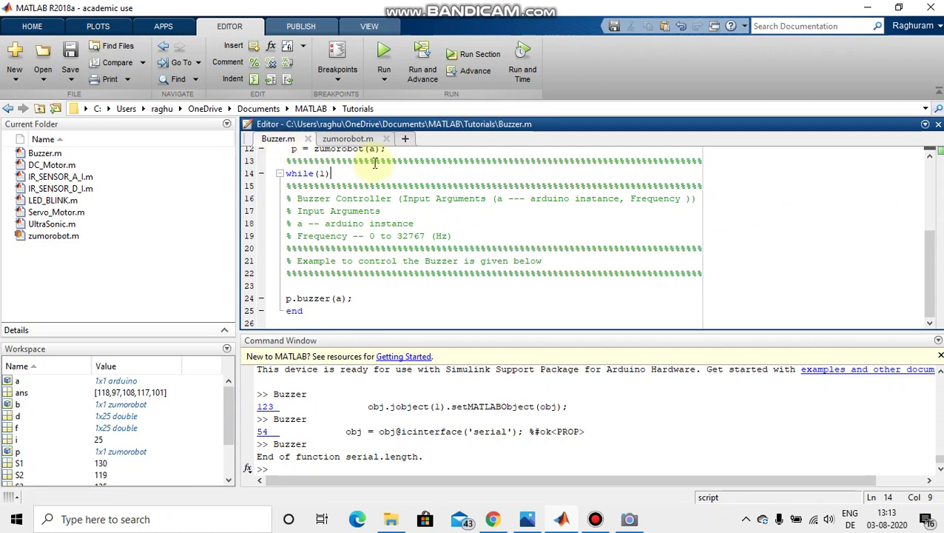